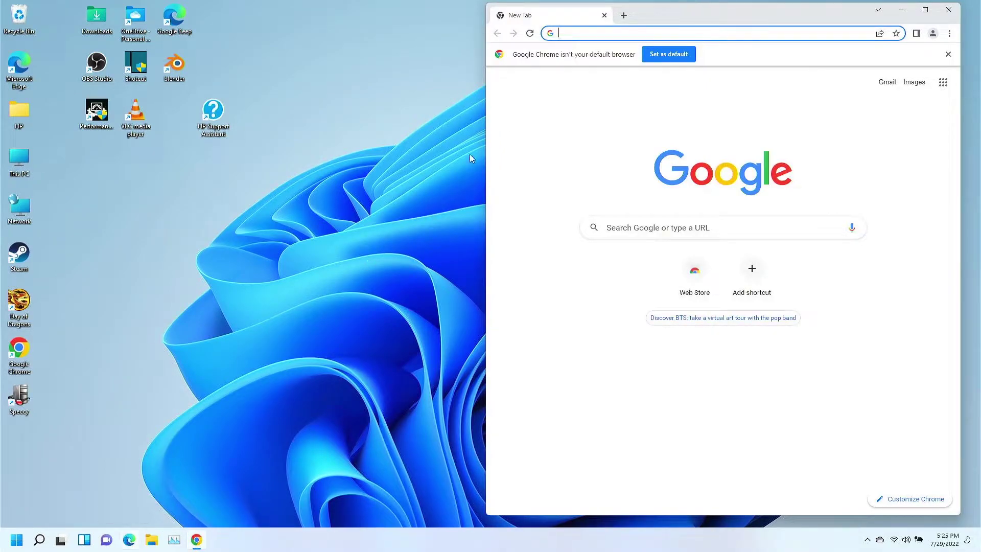
Activate the new tab's address bar so recent Minecraft search suggestions appear.
click(578, 33)
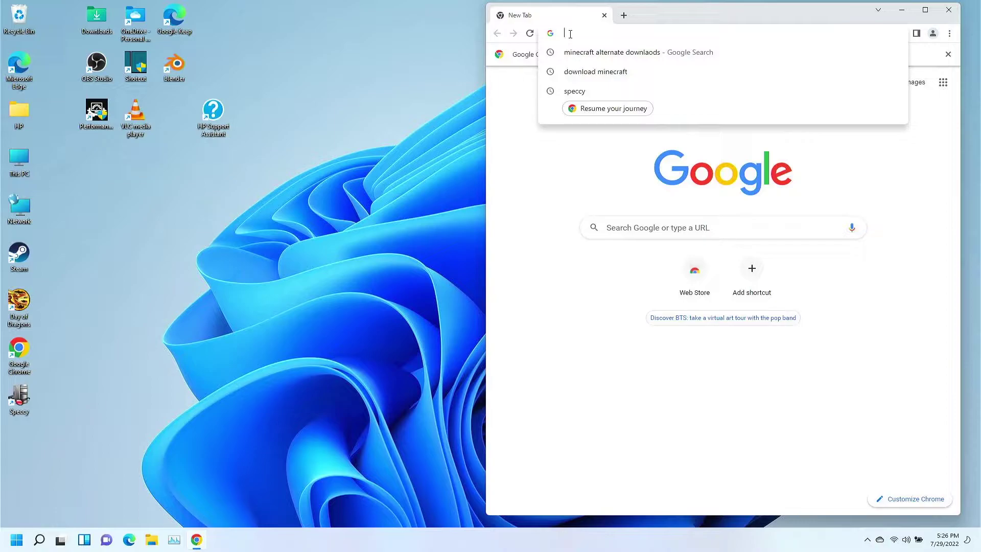
text(mine)
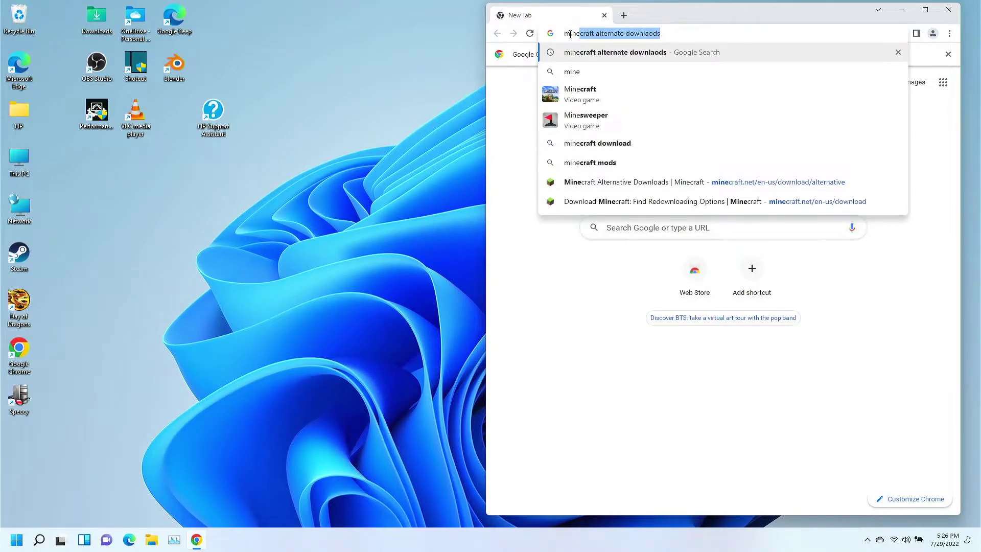
text(0)
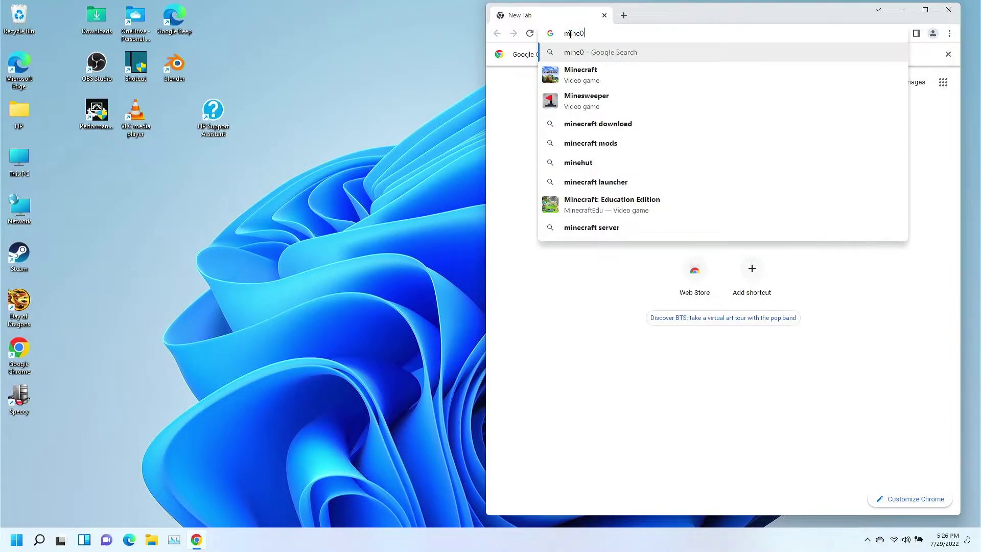
Search Google for 'minecraft alternate downloads' using the autocompleted query.
key(BackSpace)
text(craft )
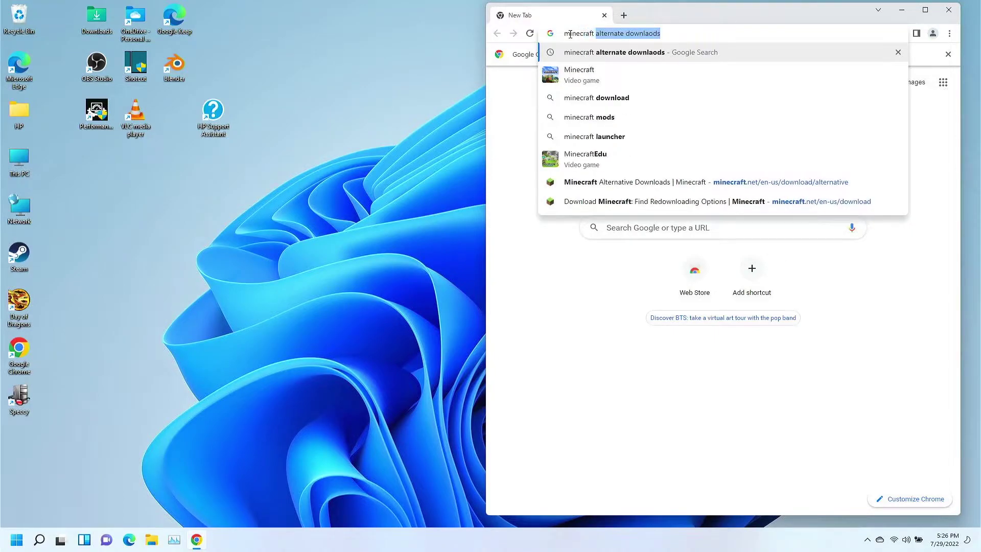
text(al)
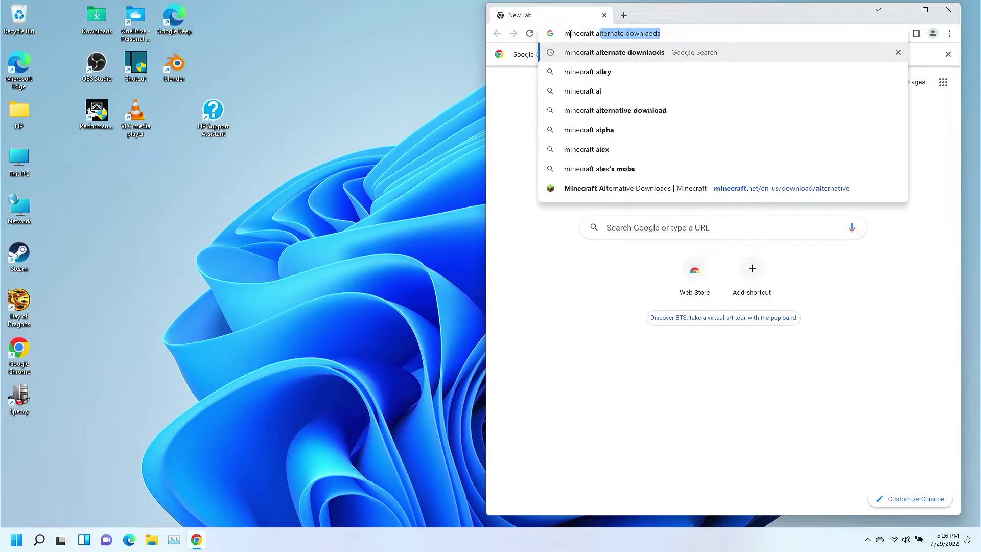
key(Right)
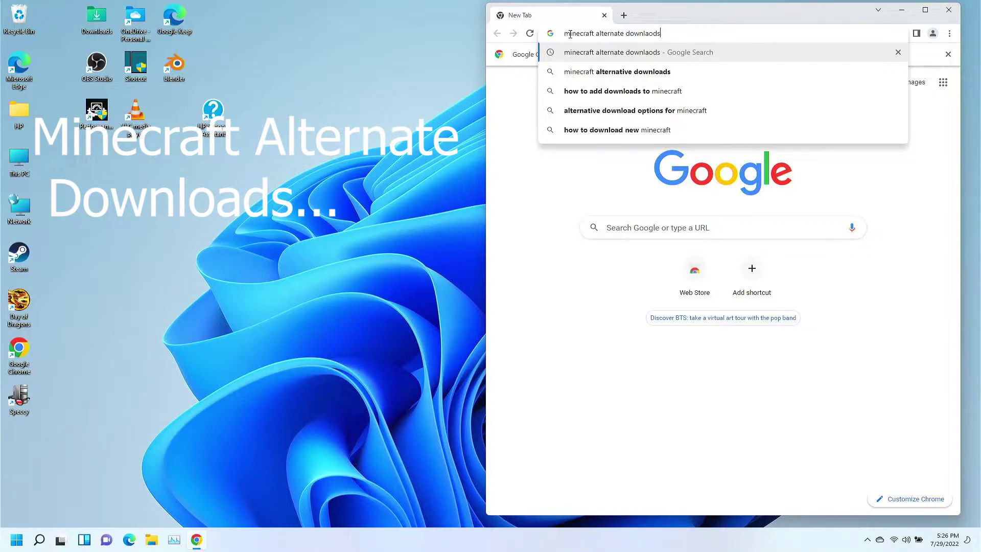
key(Return)
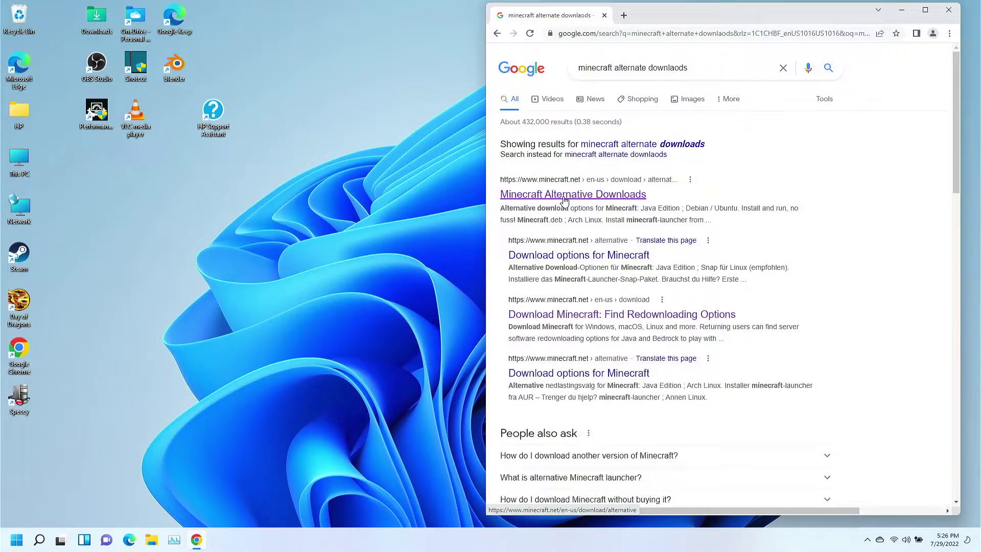
Open minecraft.net's Minecraft Alternative Downloads page from the search results.
click(565, 196)
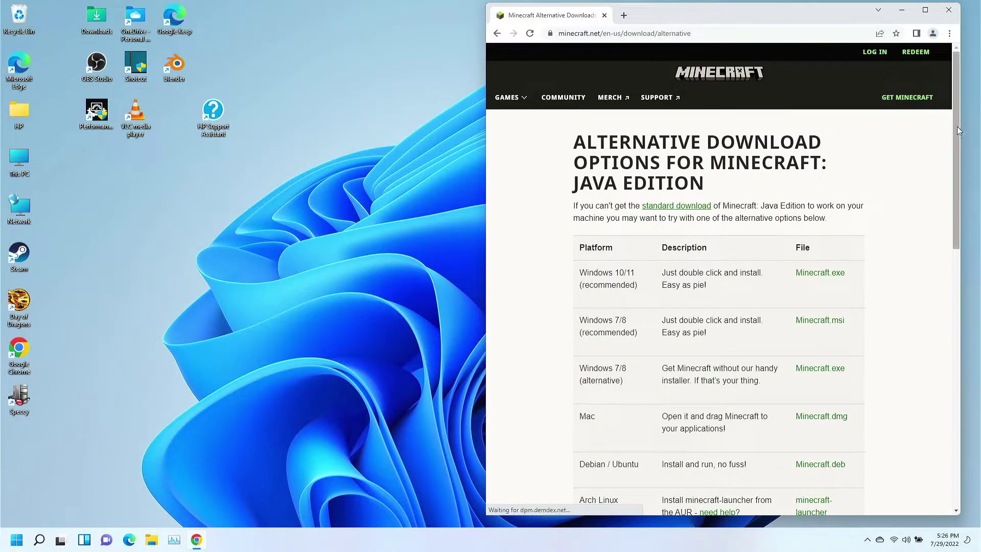
drag(957, 126, 957, 152)
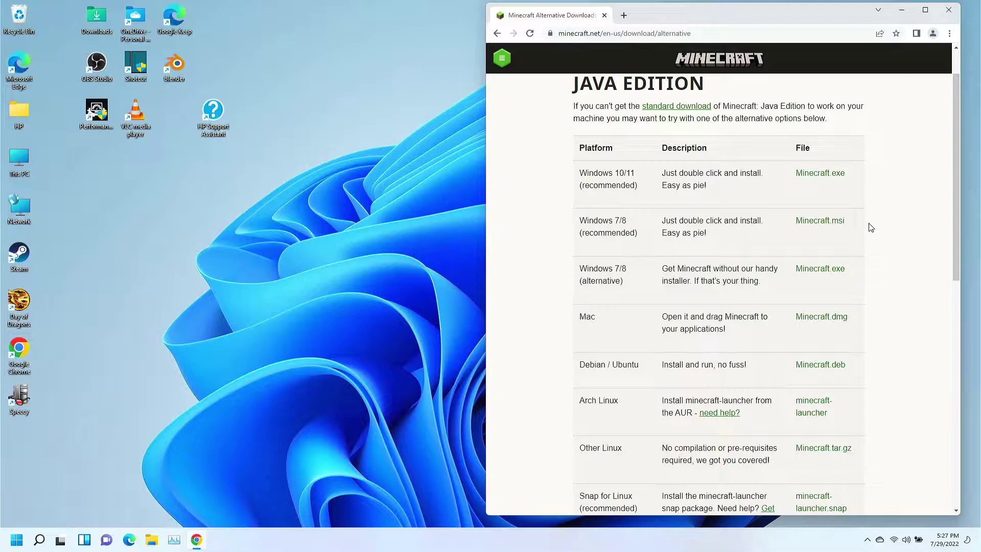
drag(847, 222, 826, 223)
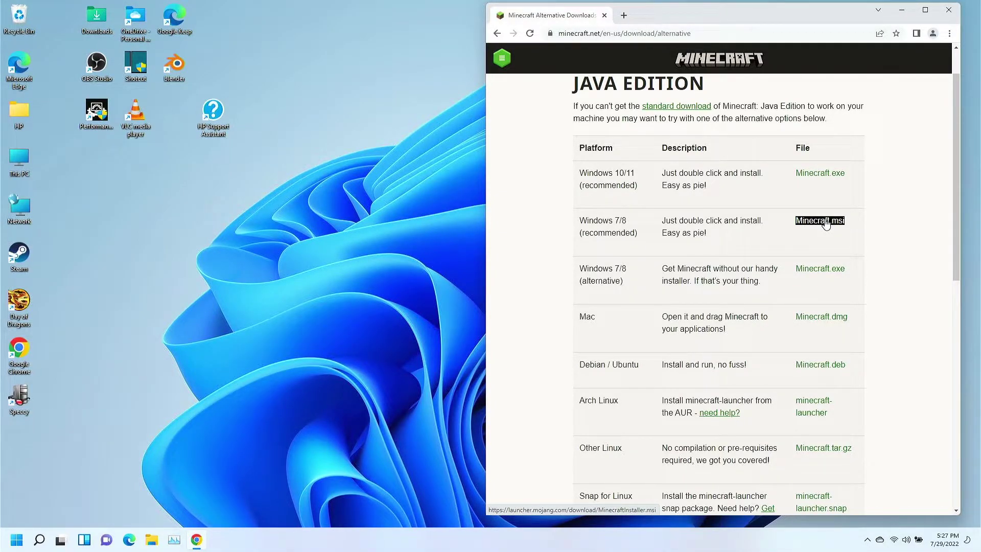
click(887, 239)
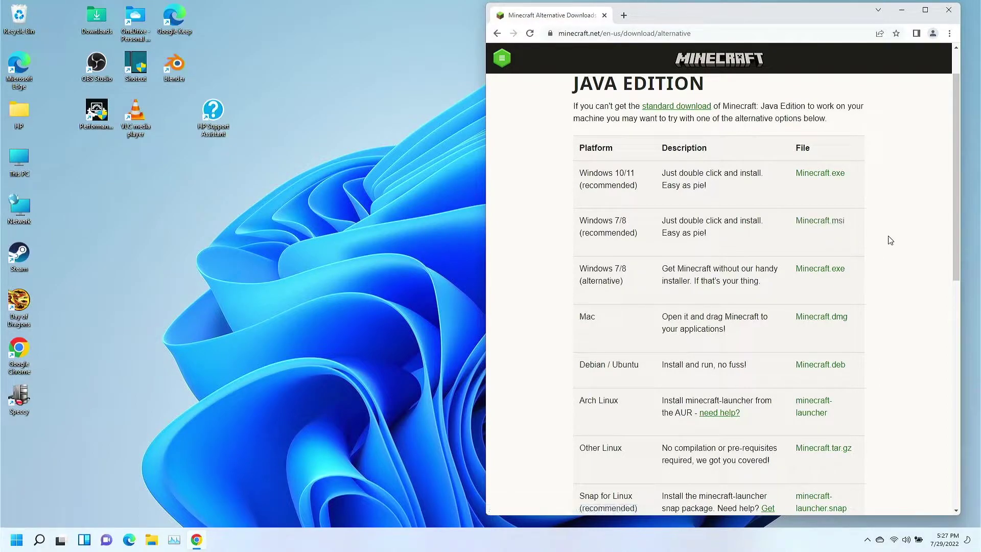
drag(847, 221, 807, 222)
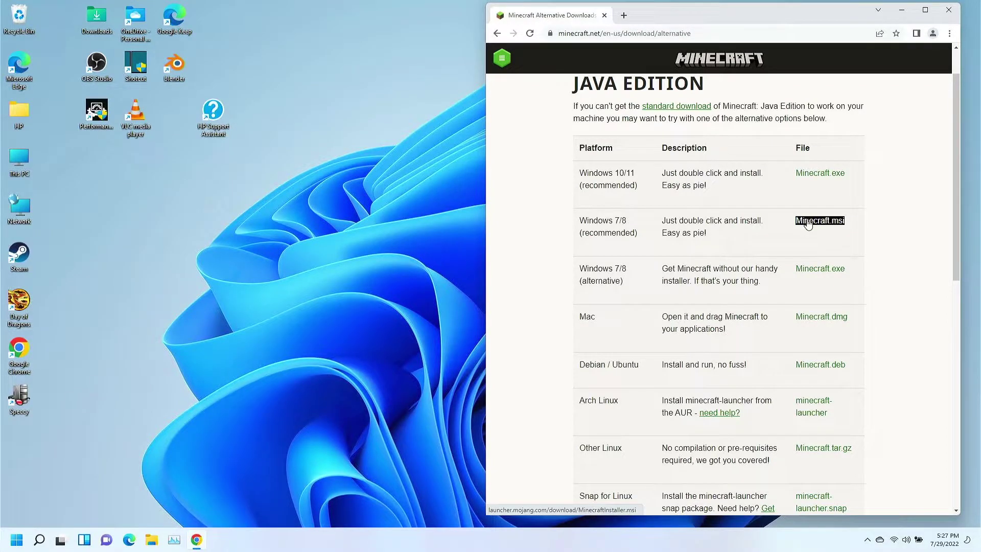
click(651, 243)
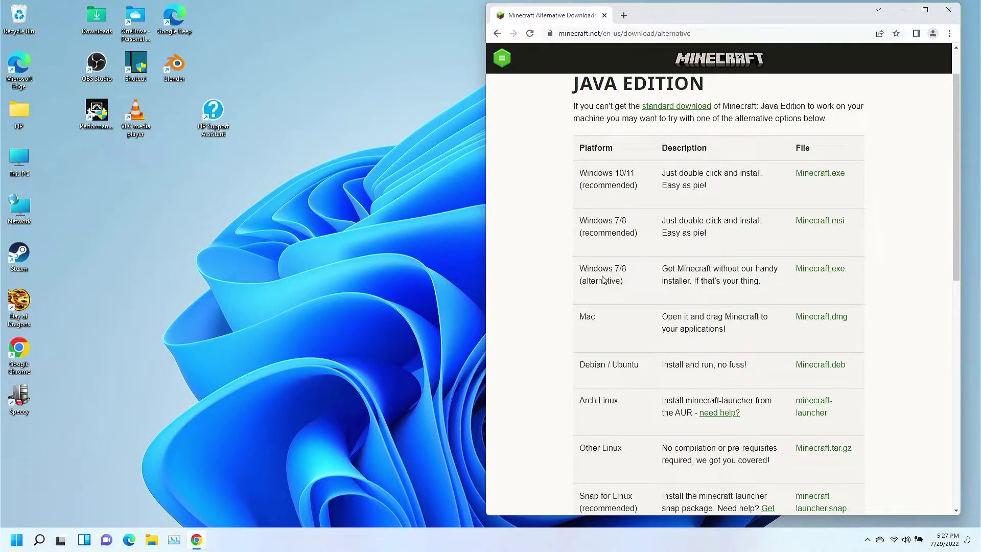
click(814, 276)
click(808, 240)
click(802, 181)
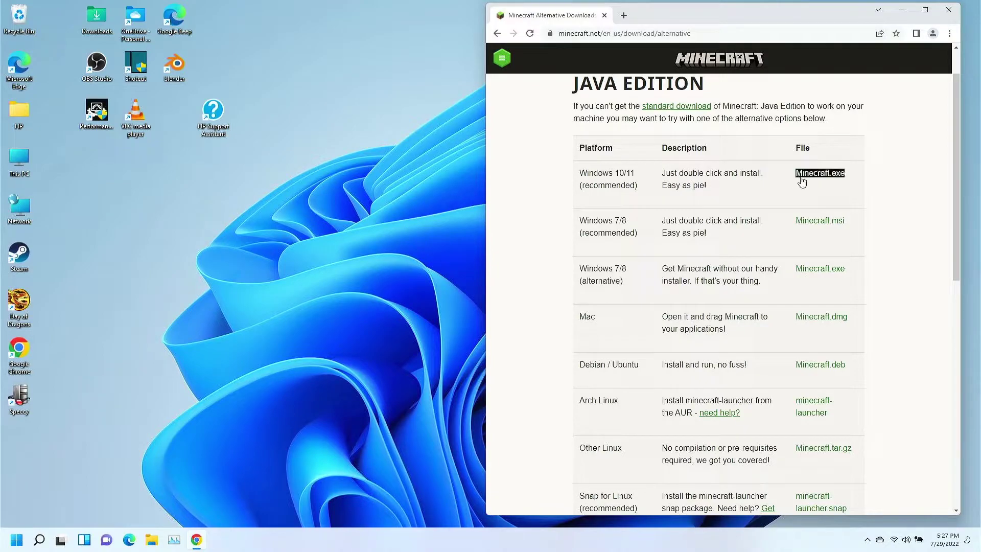
click(814, 226)
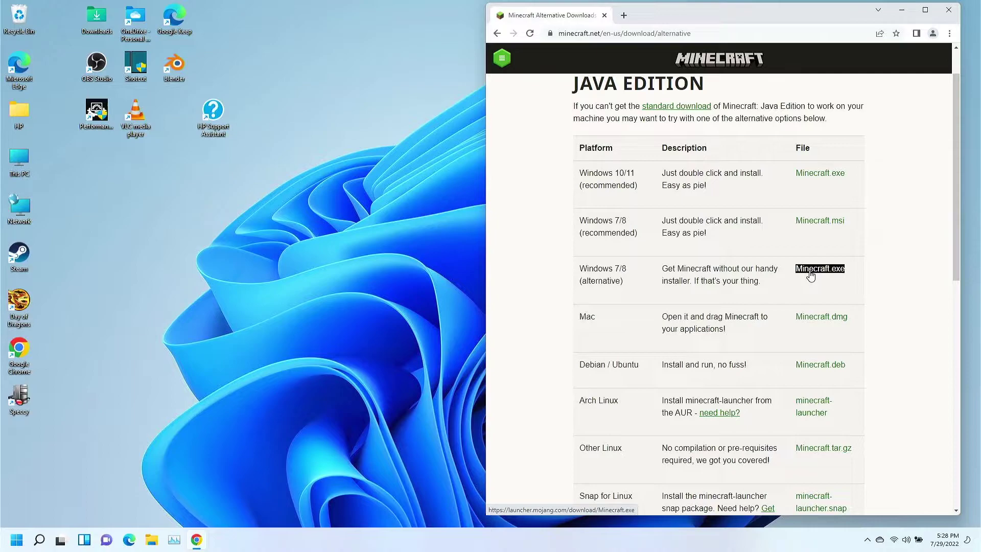
Download Minecraft.msi for Windows and open MinecraftInstaller (1).msi from the download bar.
click(804, 224)
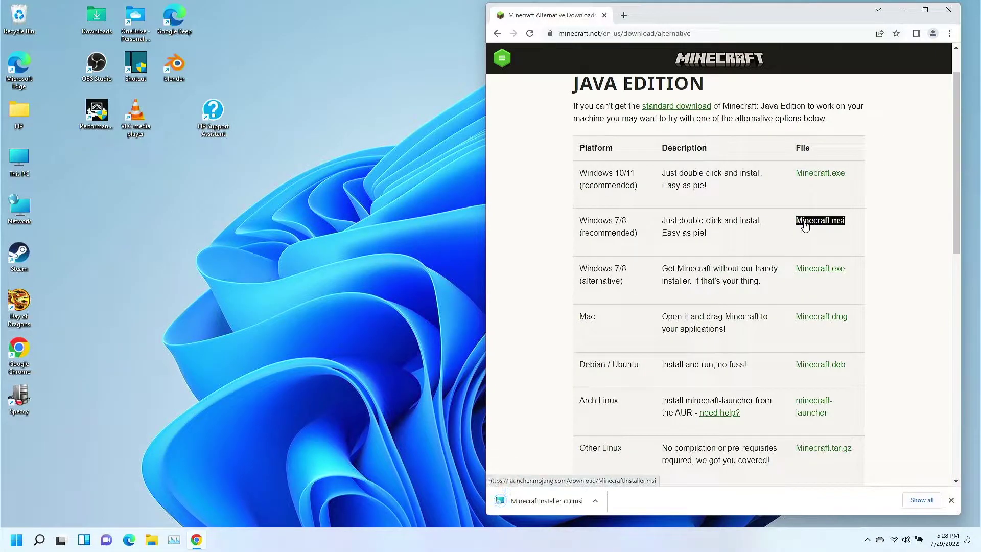
click(531, 503)
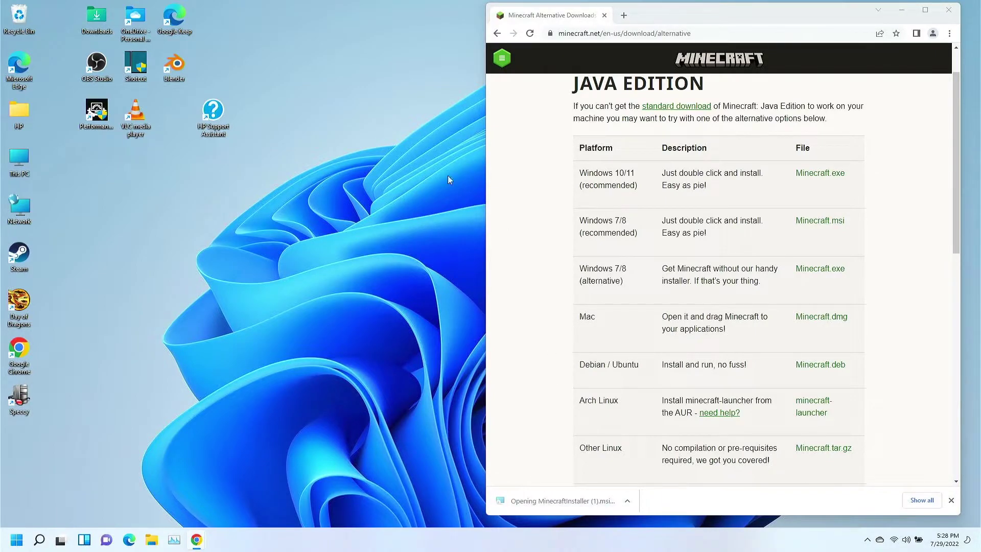
Browse to the HP user's Downloads folder in File Explorer, then close that window.
double_click(17, 109)
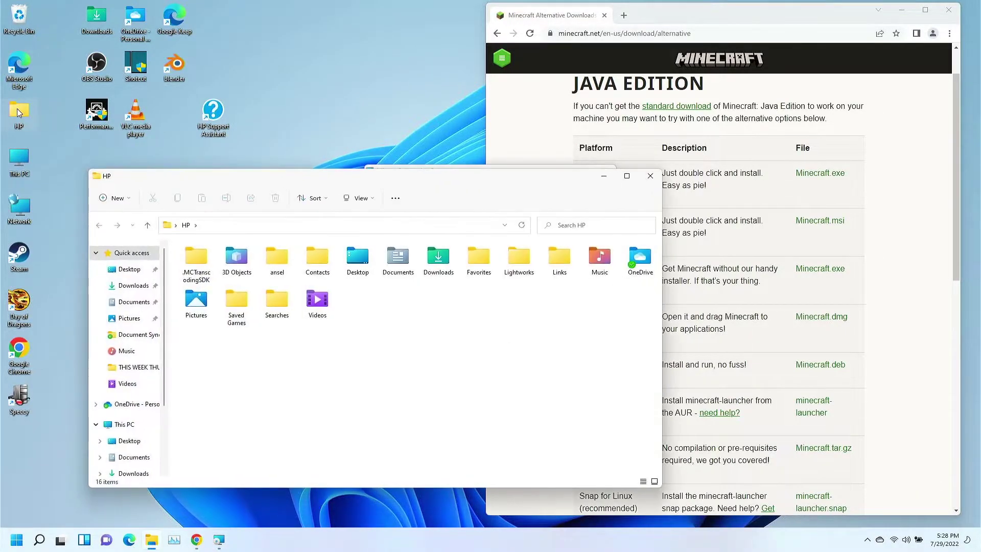
click(123, 286)
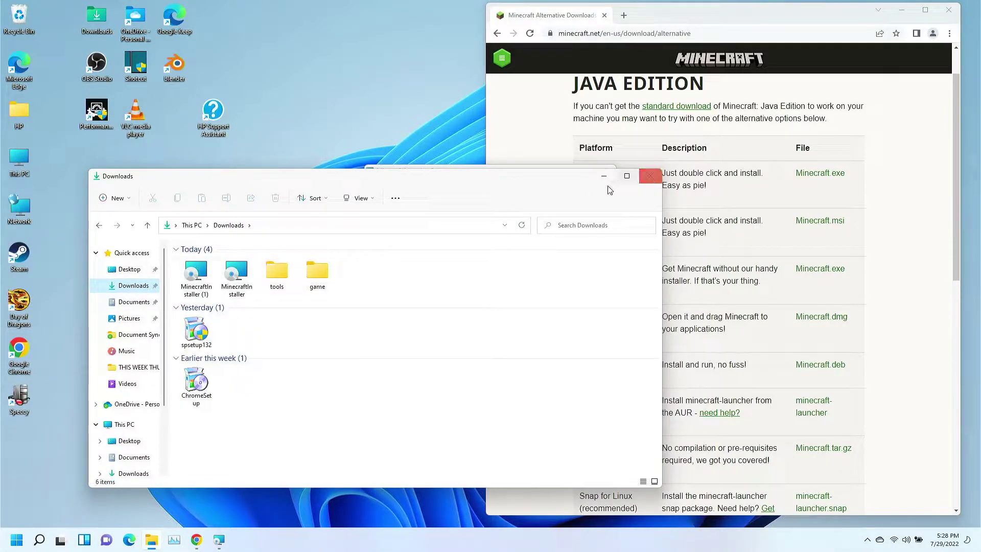
click(650, 176)
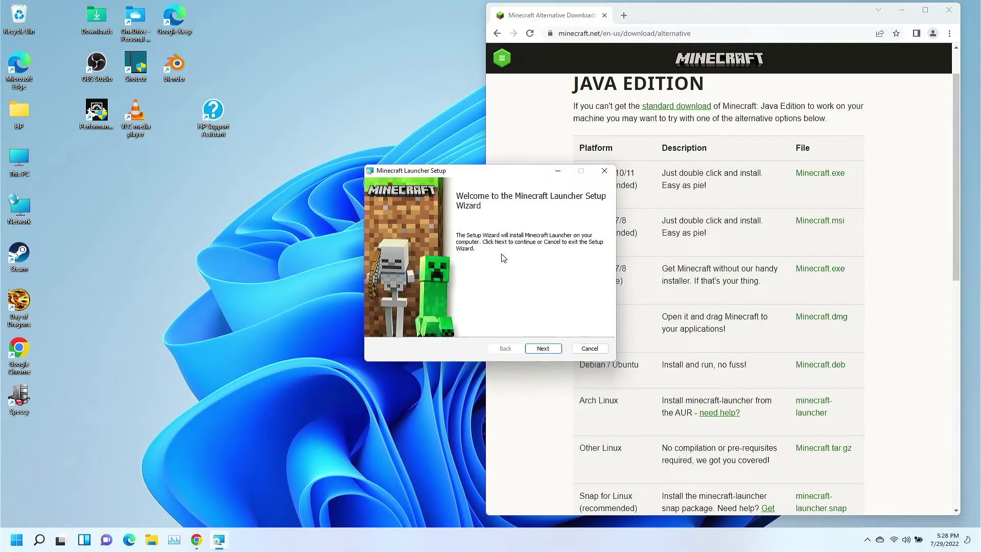
Install with the default folder, approve the UAC prompt, and finish with Start Minecraft Launcher checked.
click(542, 349)
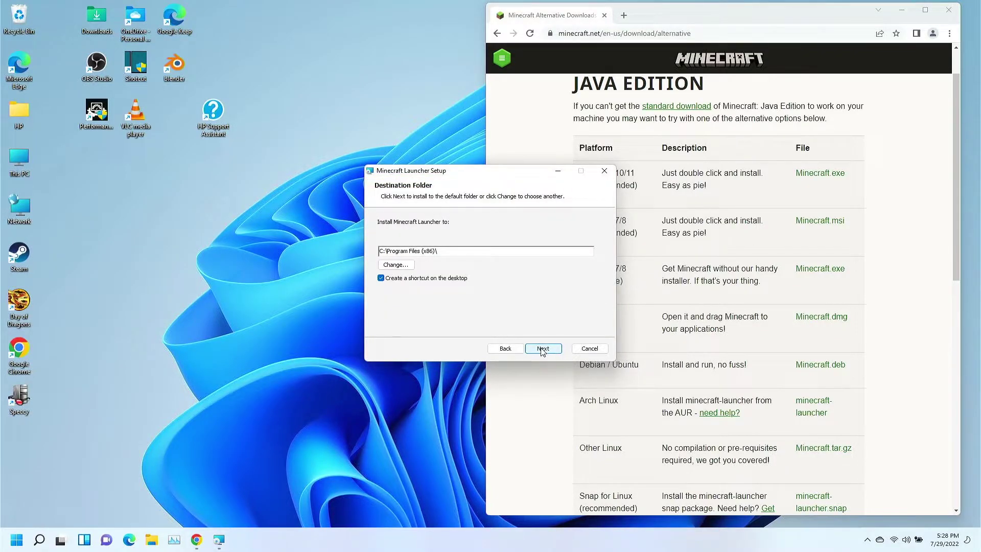
click(541, 350)
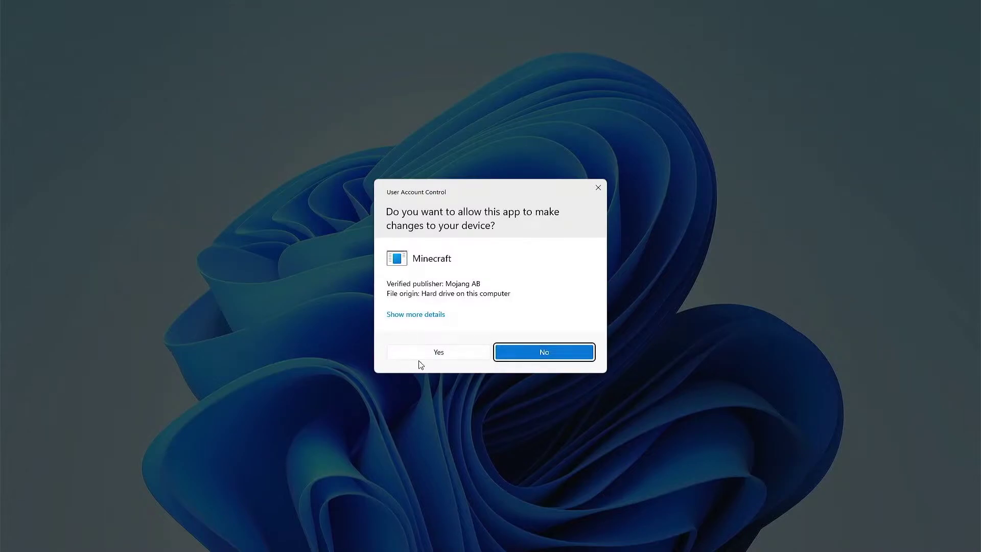
click(423, 353)
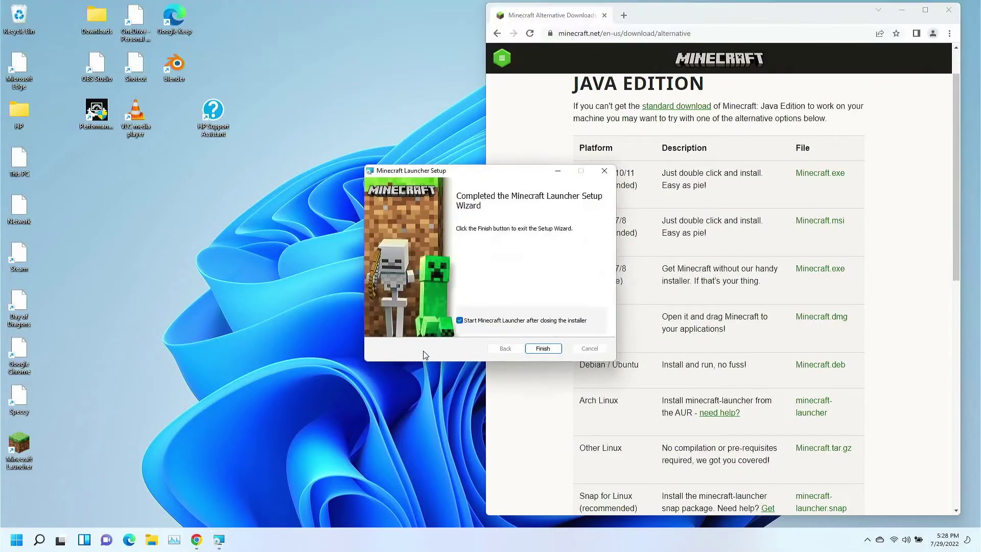
click(541, 349)
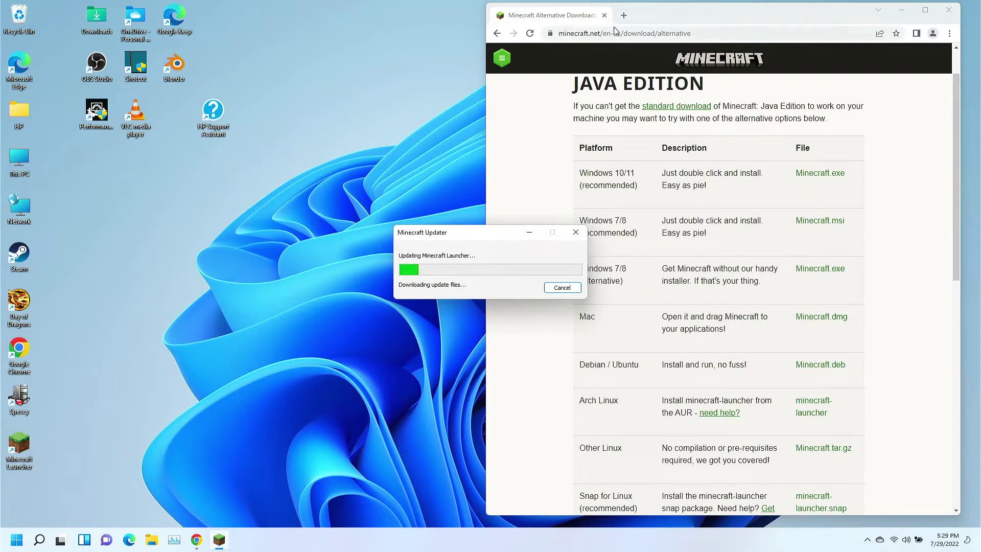
Search 'minecraft downloads' in a new tab and open minecraft.net's download page.
click(626, 14)
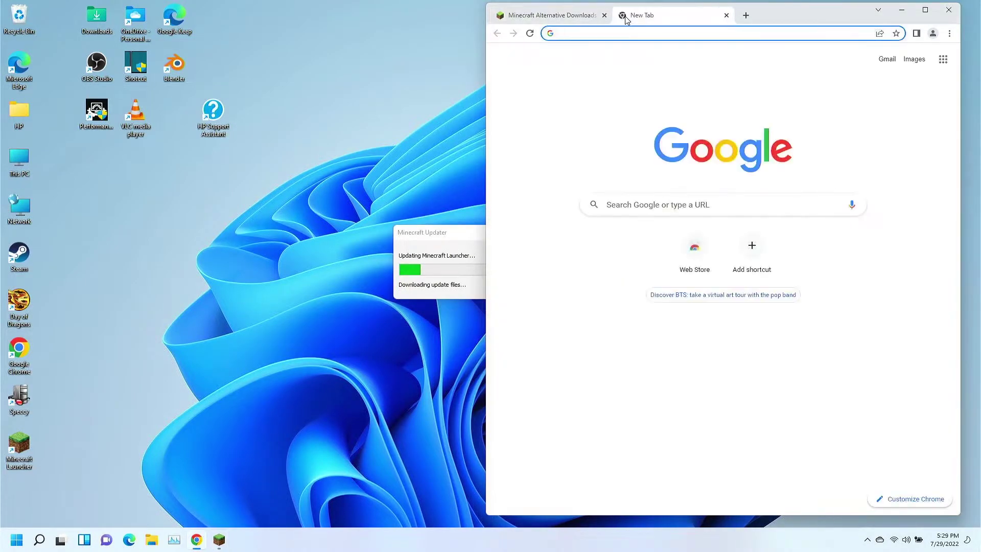
text(mine)
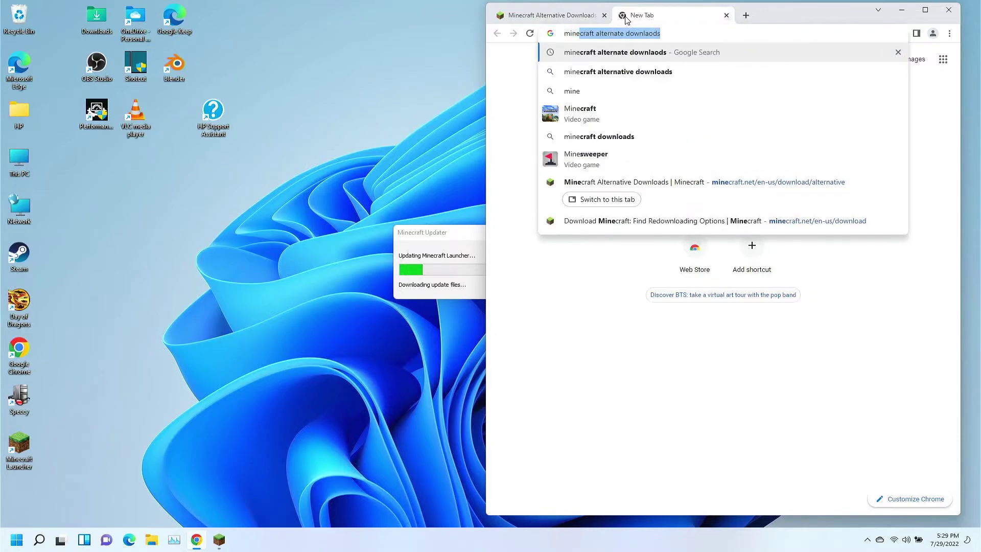
text(craft)
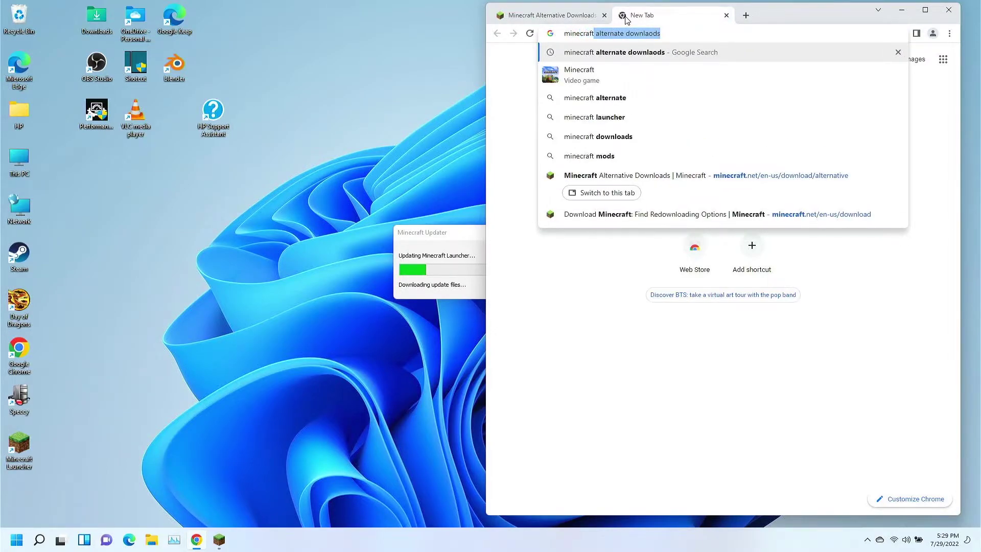
key(Down)
key(Down)
key(Down)
key(Down)
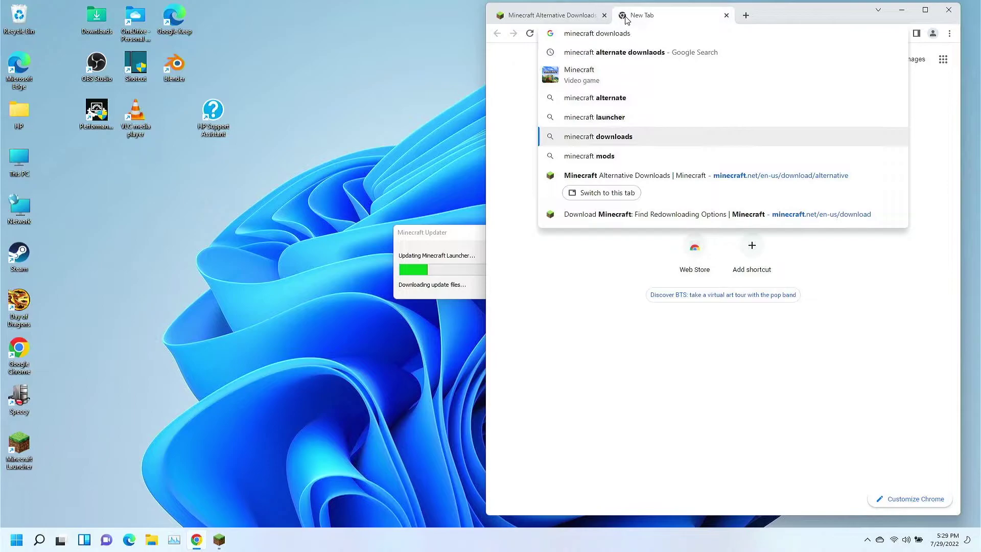
key(Return)
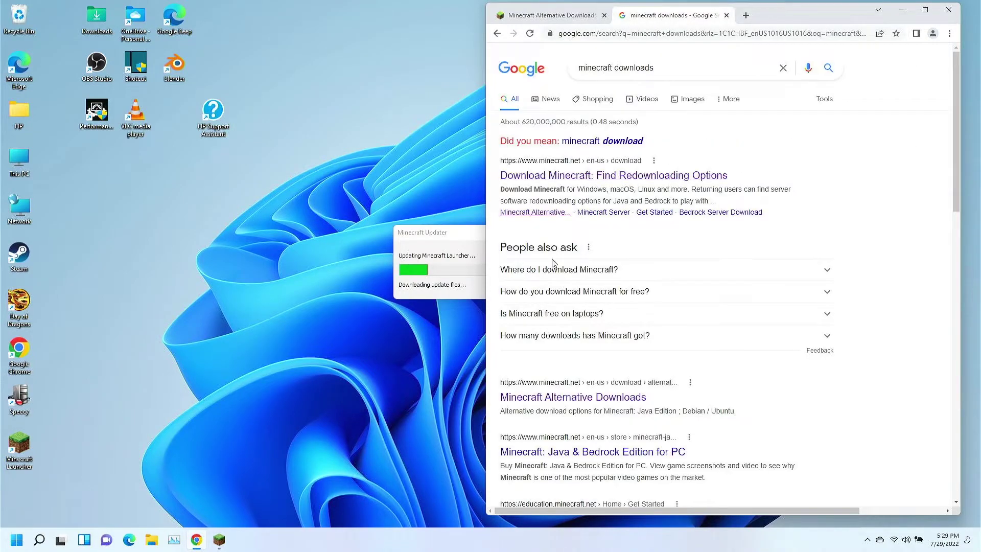
click(555, 179)
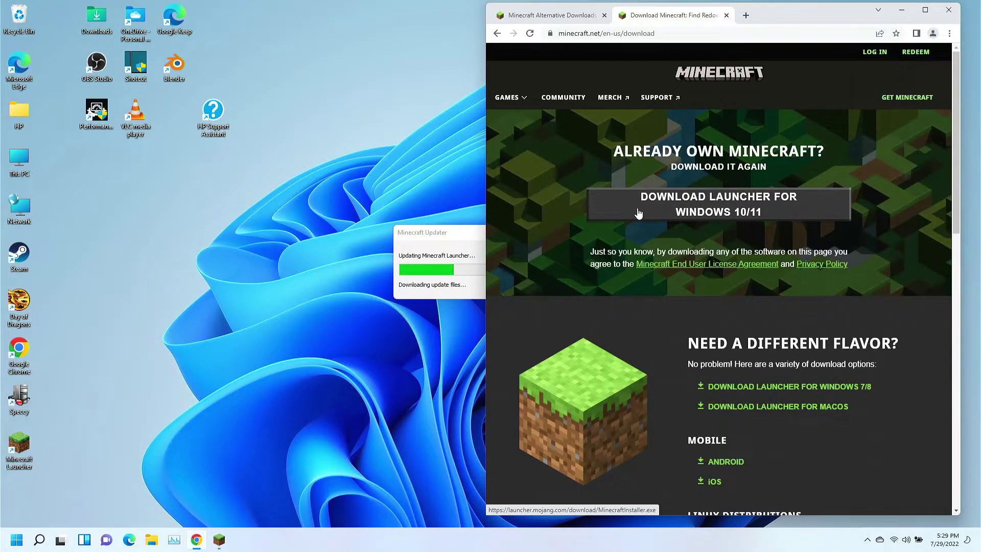
Switch back to the Alternative Downloads tab and bring the Minecraft Updater window forward.
click(571, 15)
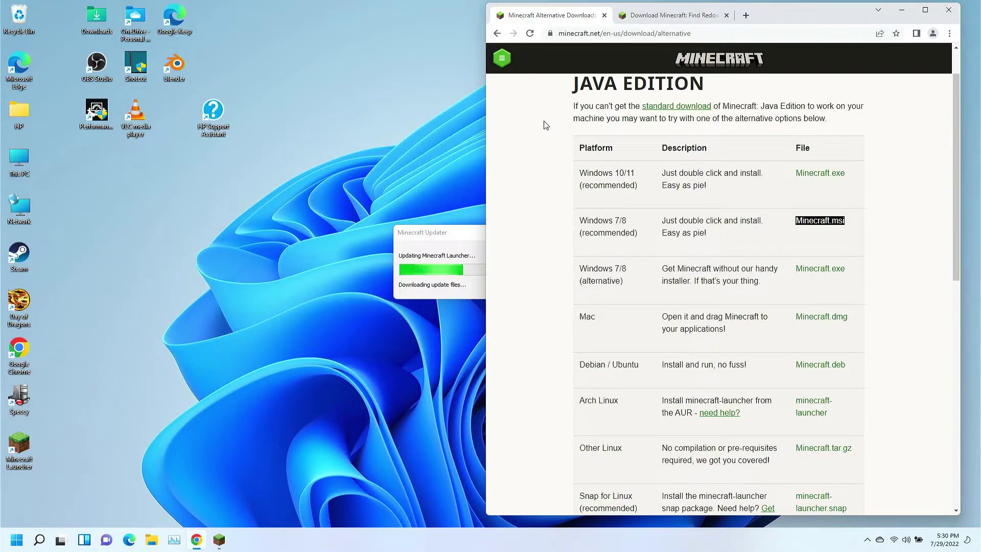
click(460, 233)
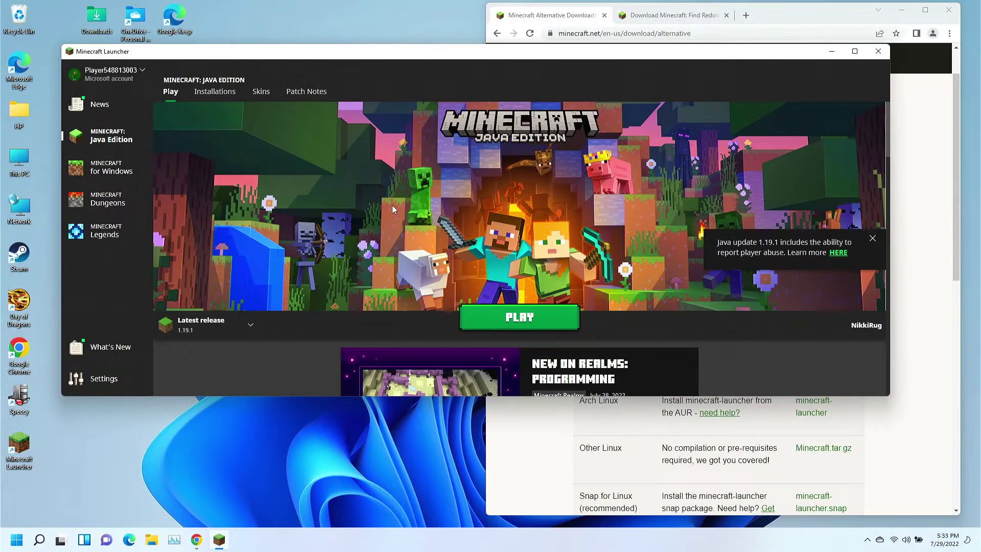
Launch Minecraft: Java Edition 1.19.1, the latest release, with PLAY.
click(521, 316)
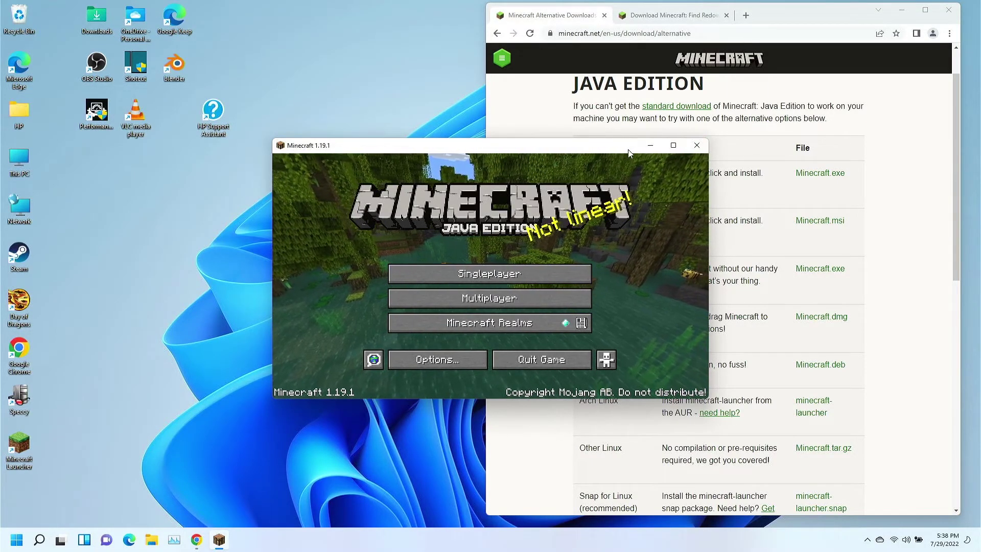
Move the game window left, view Download Minecraft, return to Alternative Downloads, and refocus the game.
drag(629, 153, 433, 157)
click(648, 15)
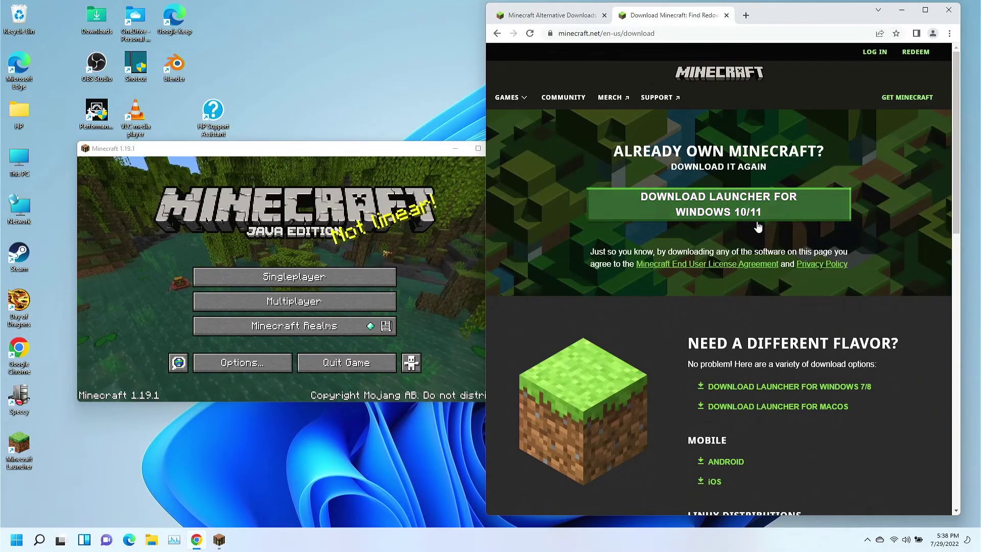
click(569, 20)
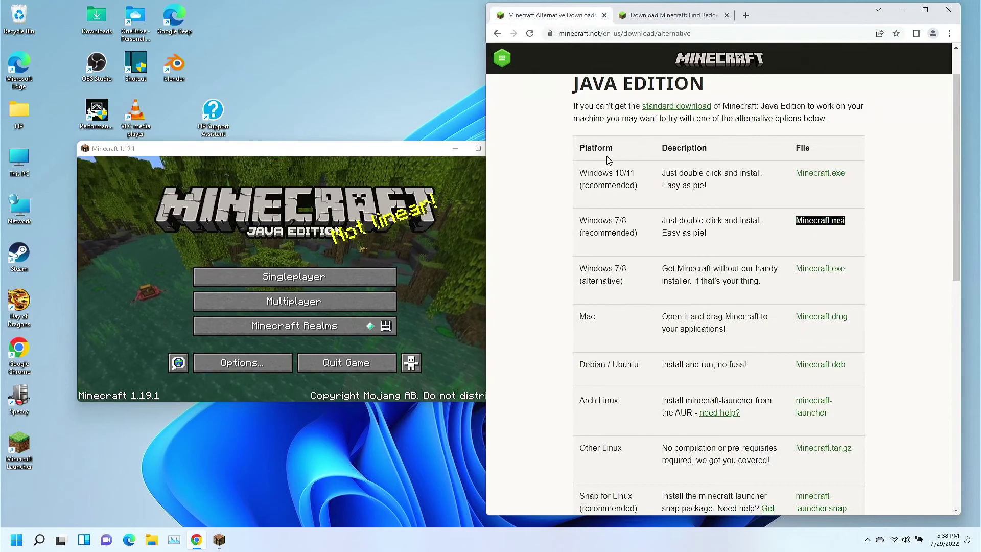
scroll(651, 76, up, 2)
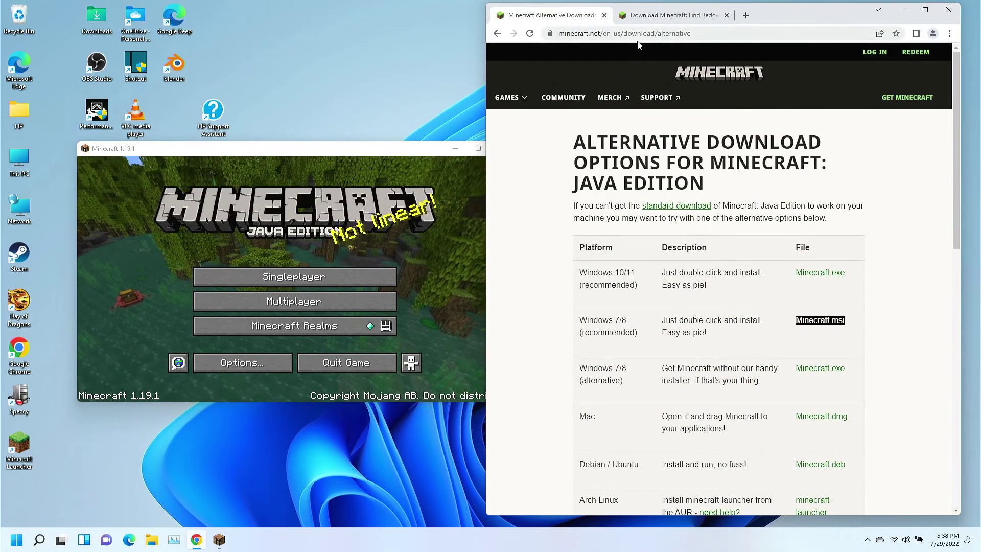
scroll(715, 221, down, 2)
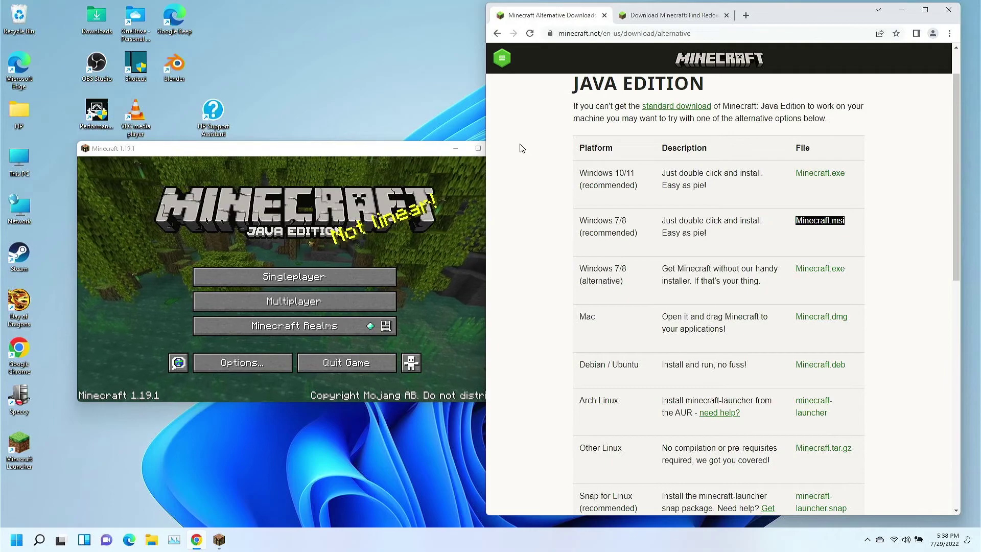
click(470, 148)
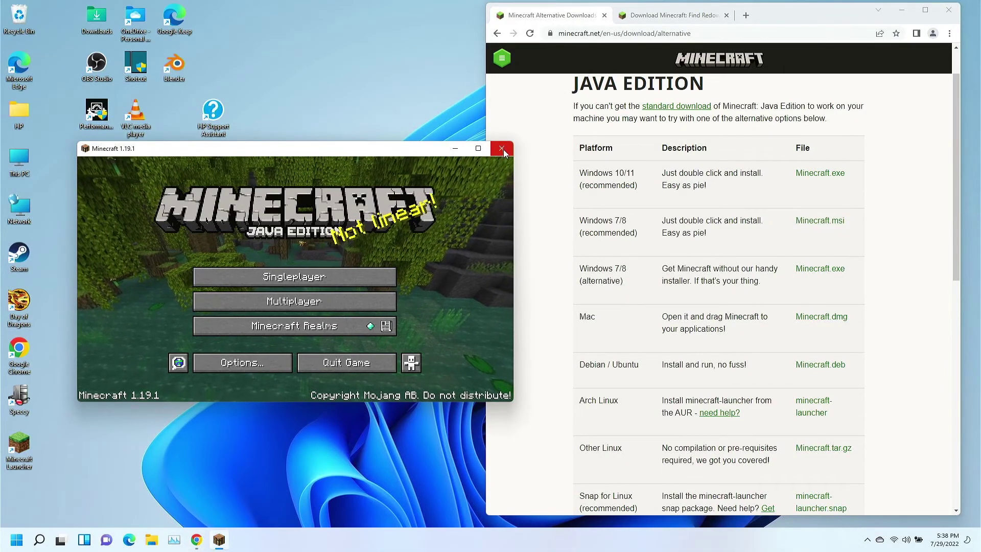